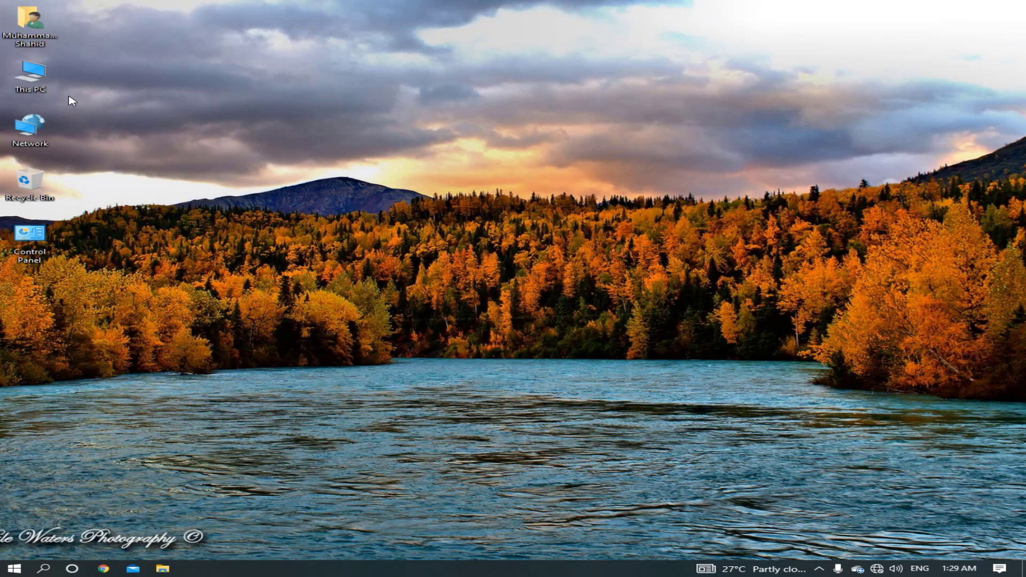
double_click(30, 73)
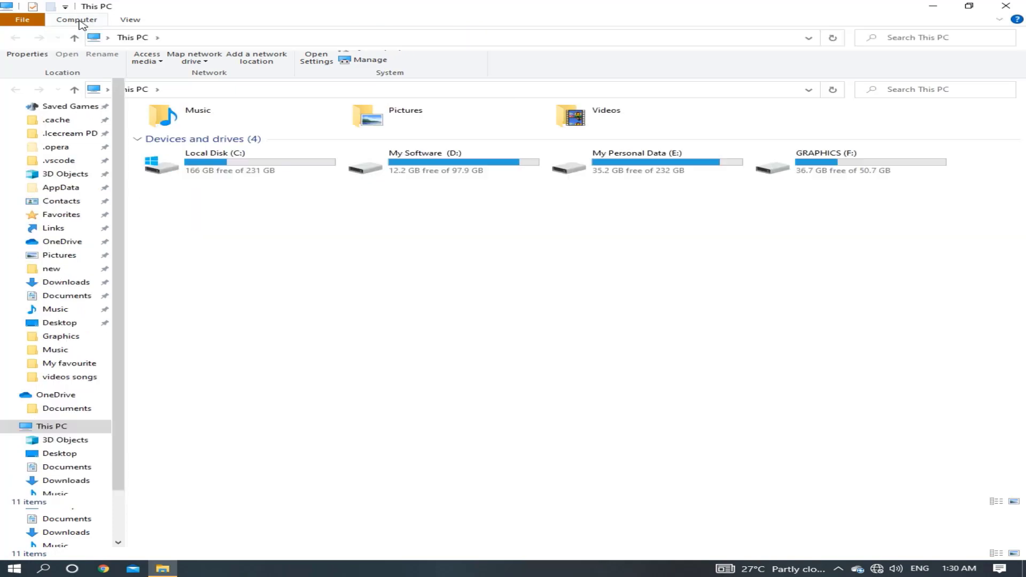
double_click(86, 23)
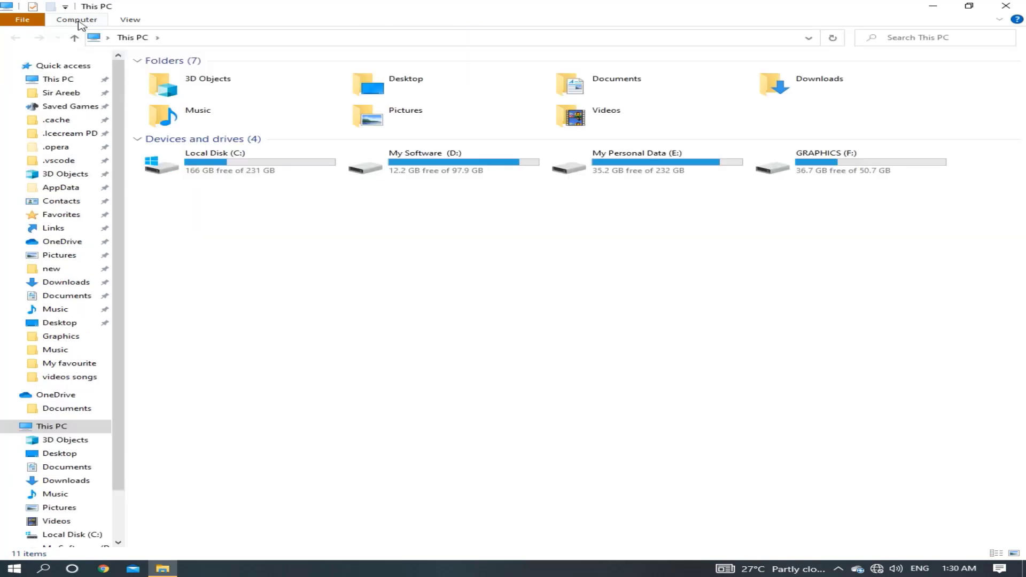
click(78, 22)
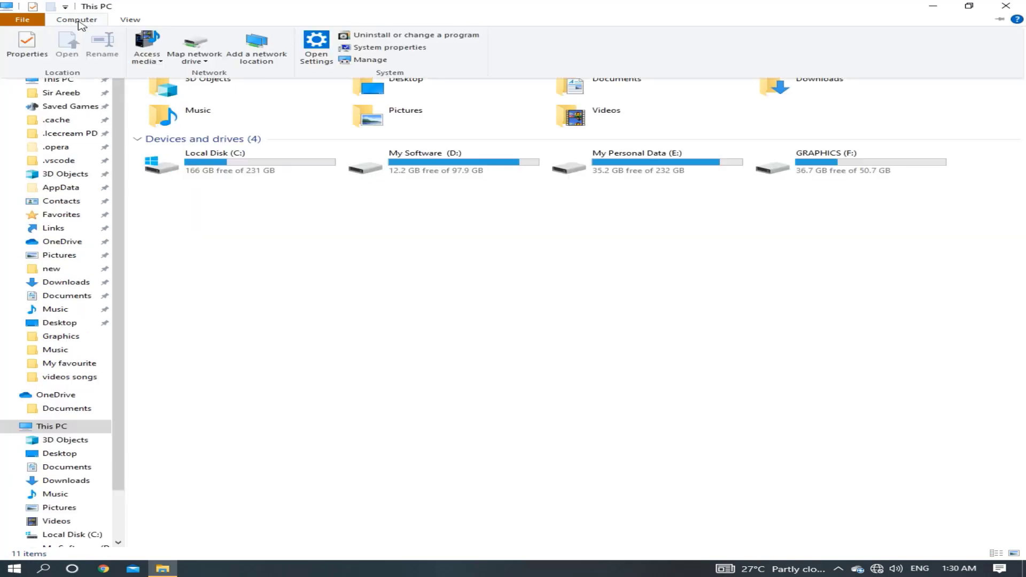
click(416, 35)
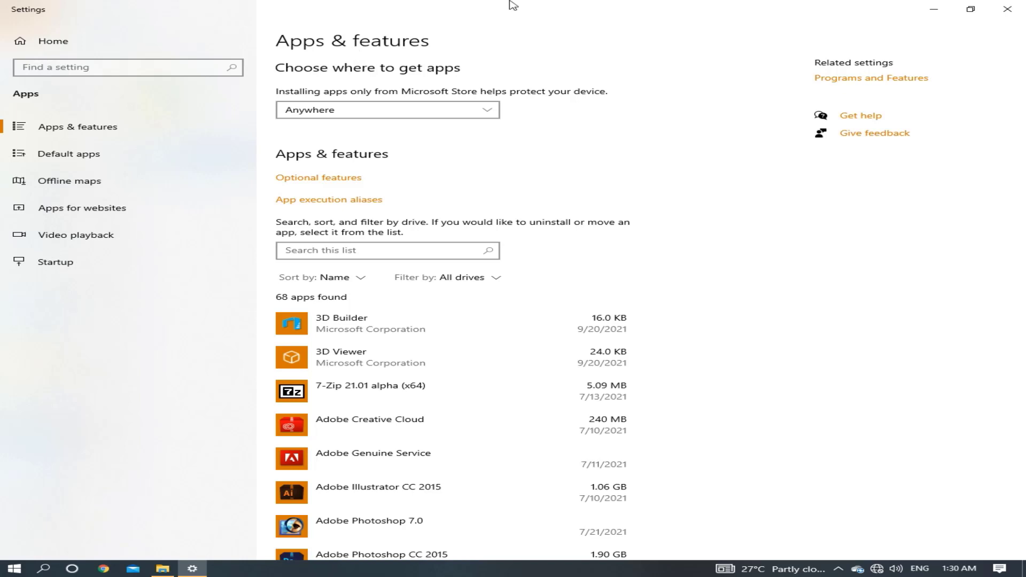
click(1007, 9)
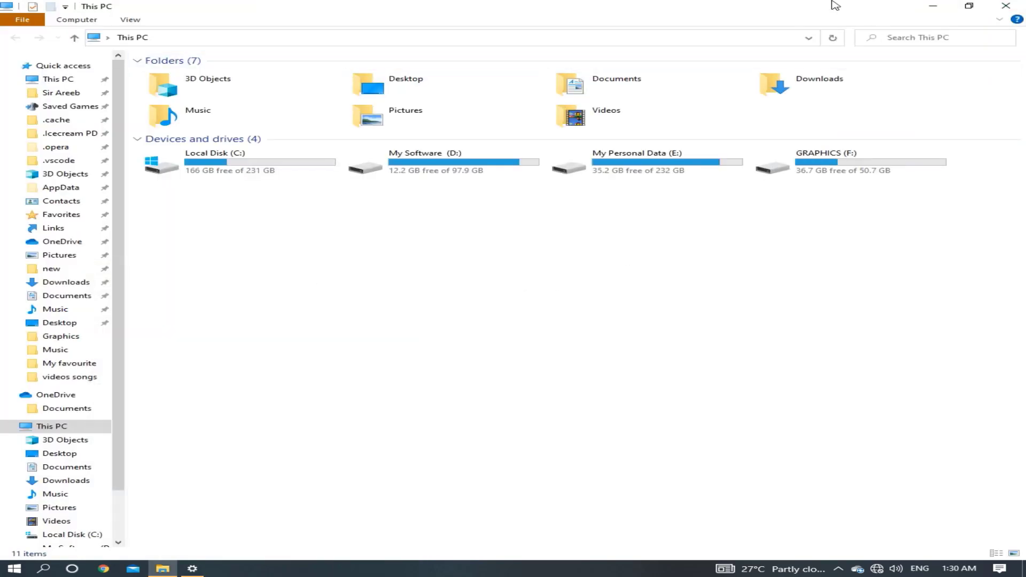
click(933, 6)
Step: Open This PC's properties to review the device and Windows specifications, and close them after viewing
right_click(41, 82)
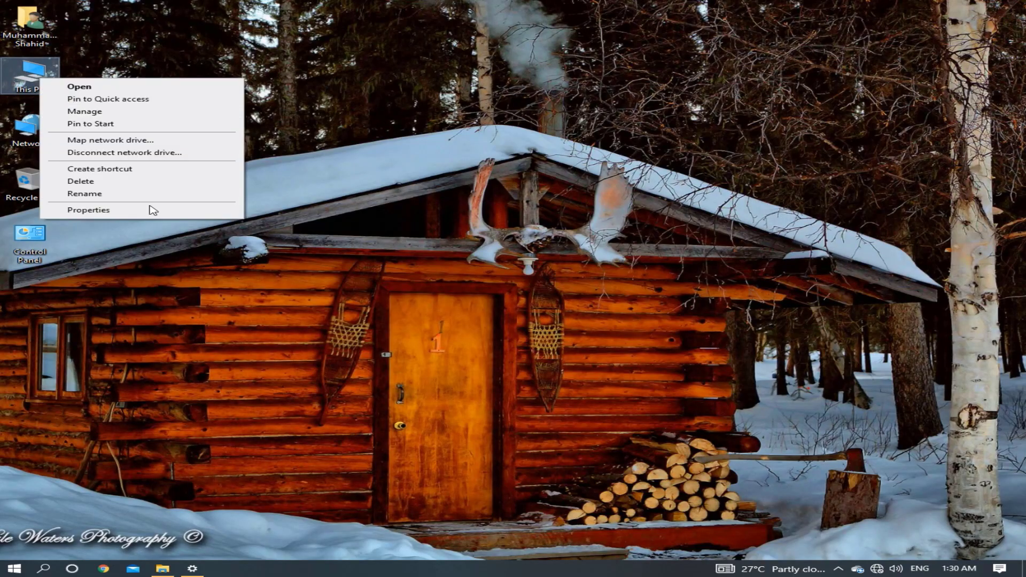
click(157, 208)
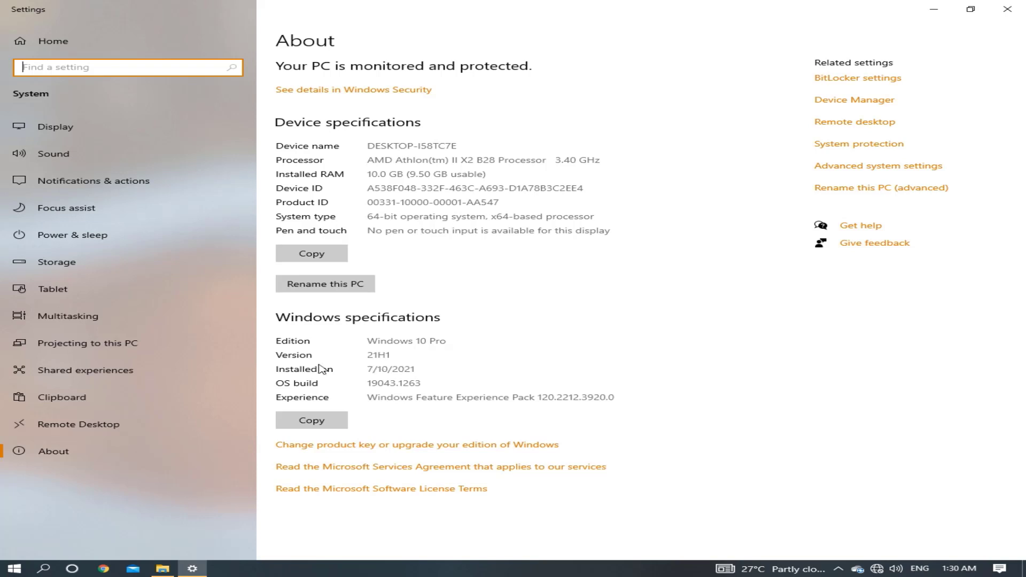
click(933, 13)
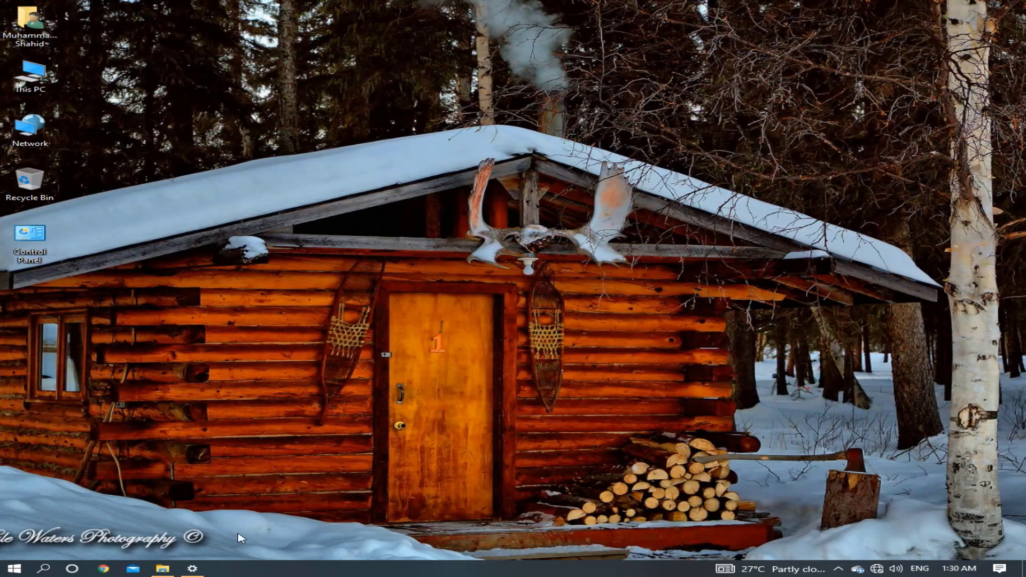
click(192, 568)
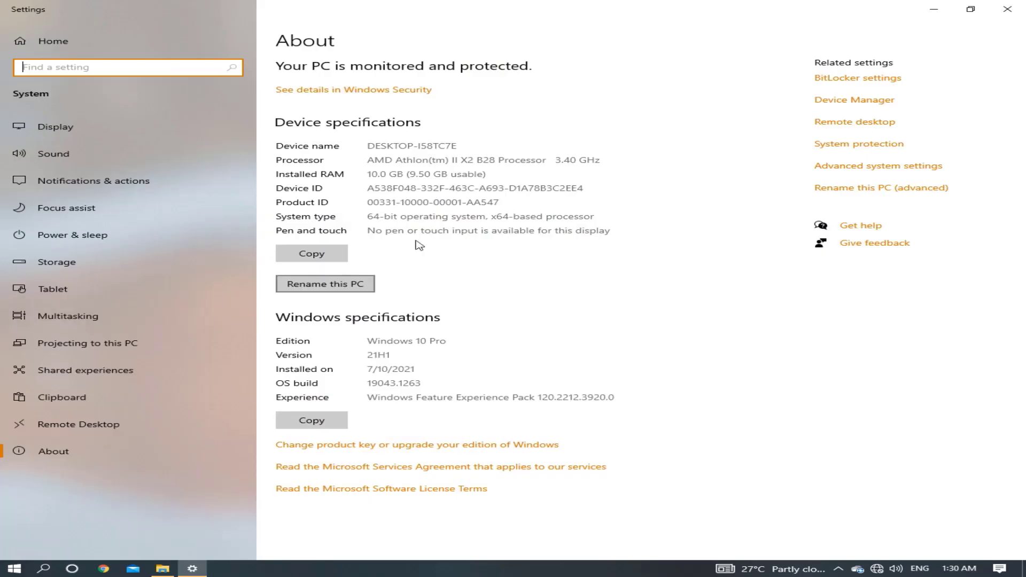
click(1007, 9)
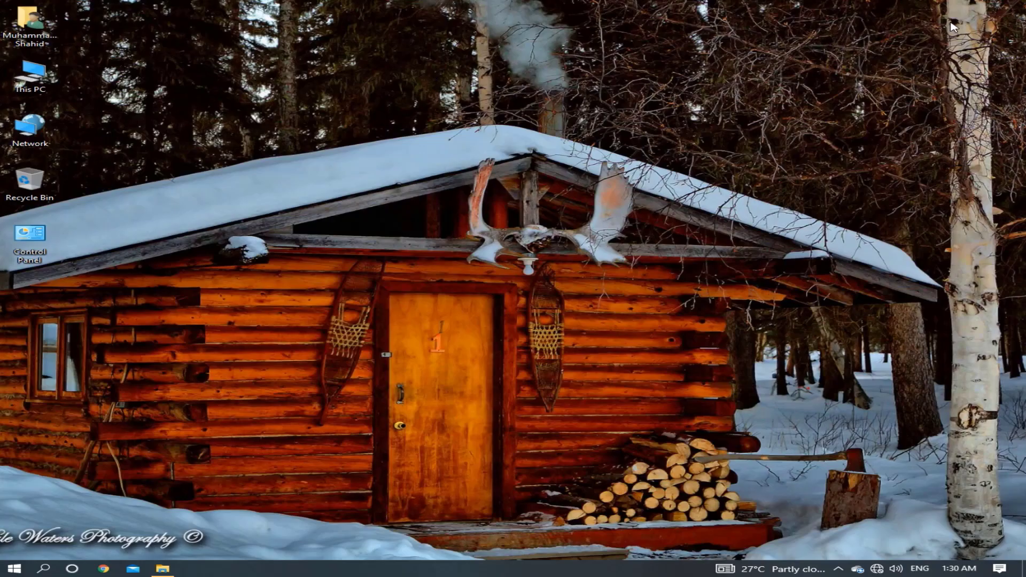
Step: Open the Apps & features settings from This PC through its option to uninstall or change a program
double_click(38, 93)
click(830, 184)
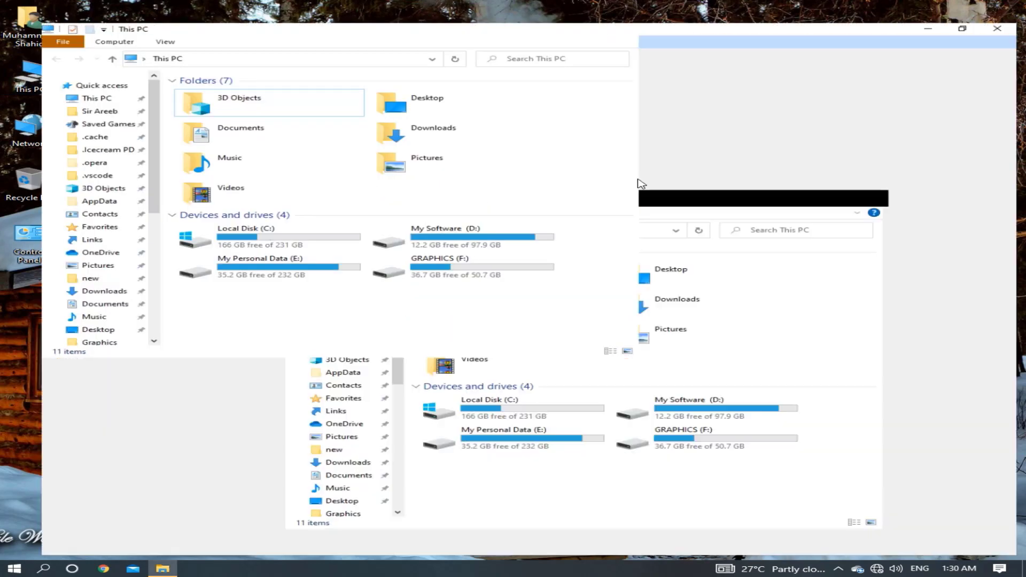
click(99, 20)
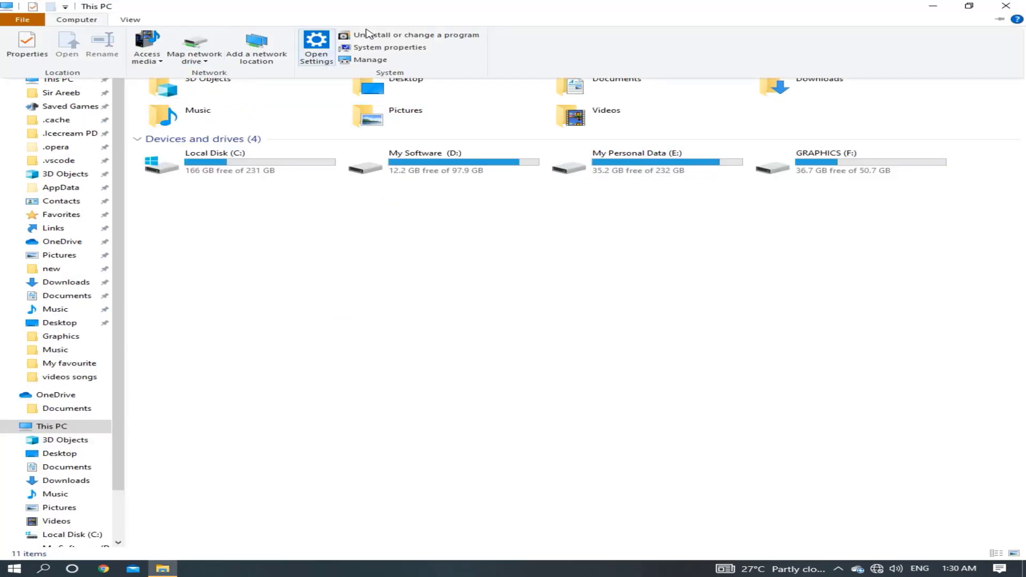
click(392, 35)
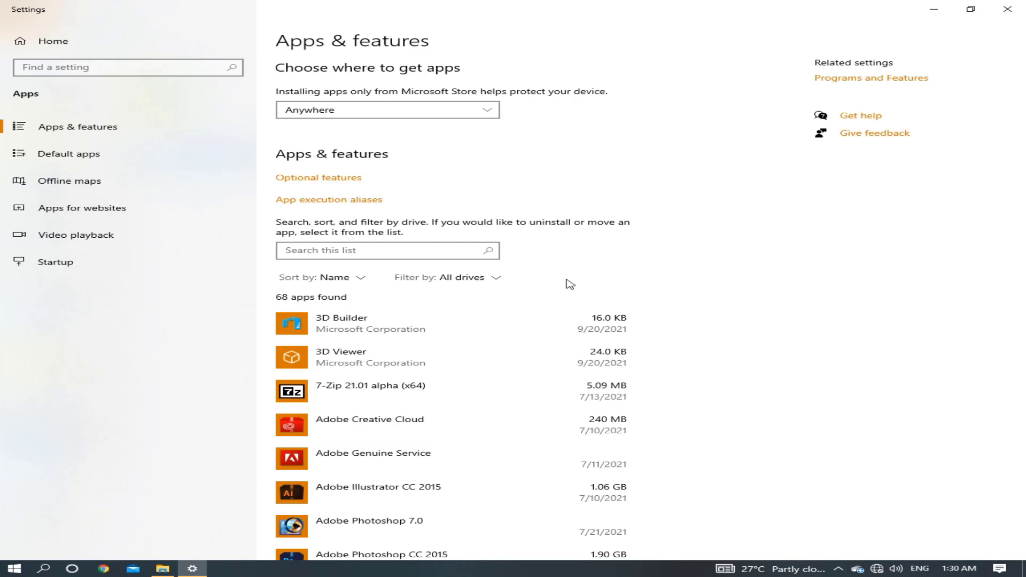
Step: Look through the complete list of installed apps to its end to find programs that can be removed
scroll(454, 411, down, 3)
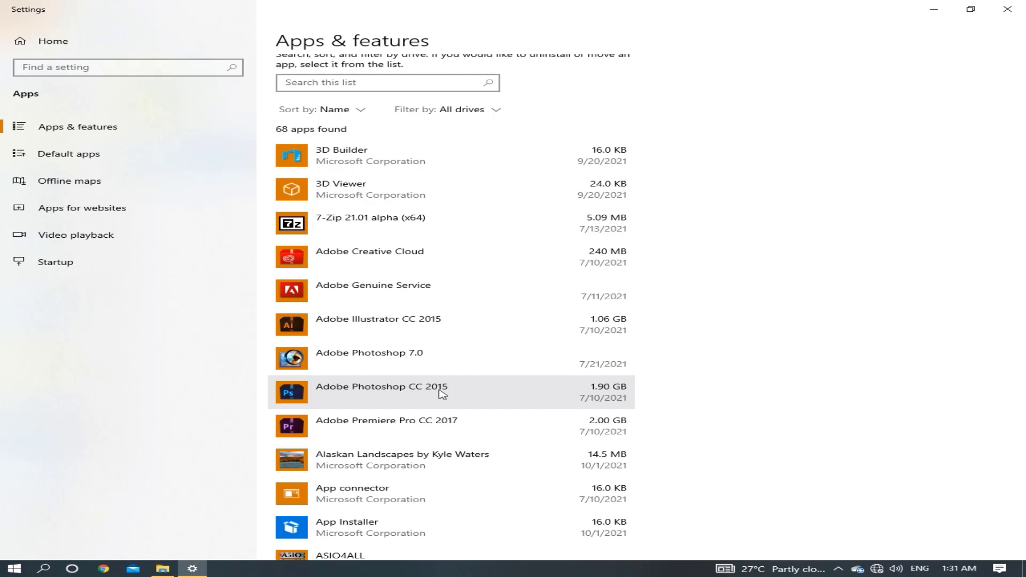
scroll(447, 390, down, 2)
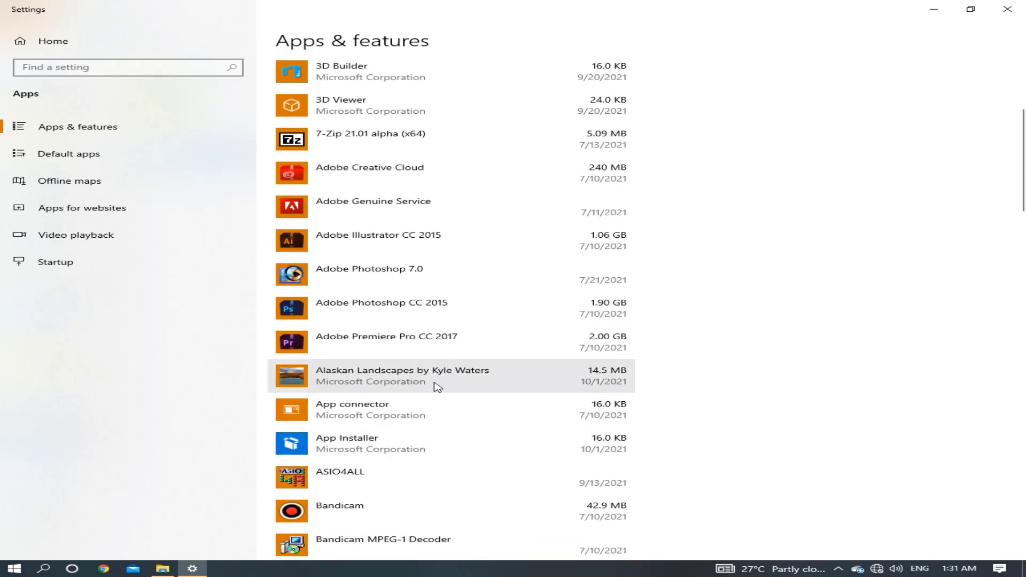
scroll(374, 363, down, 2)
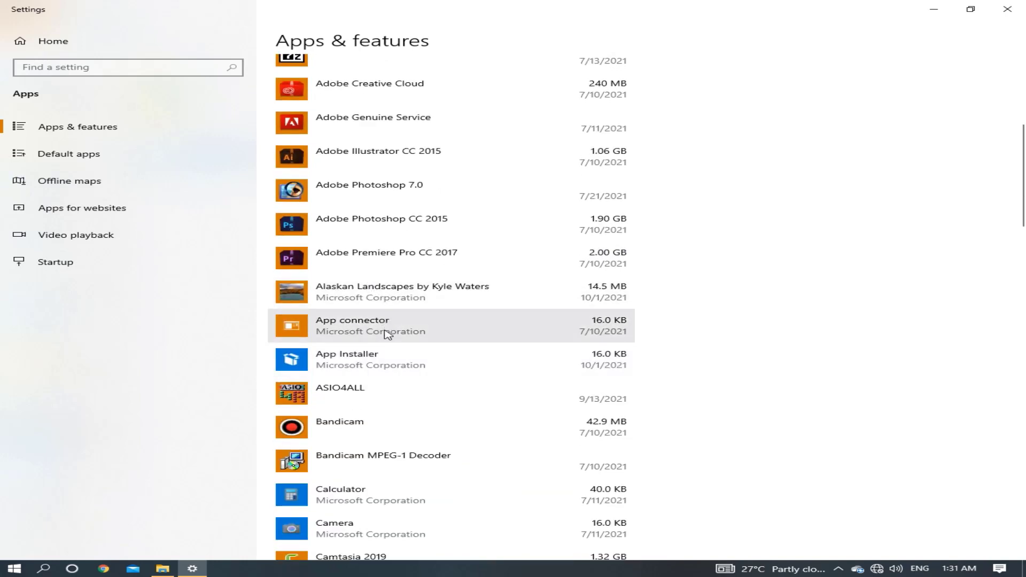
scroll(436, 368, down, 2)
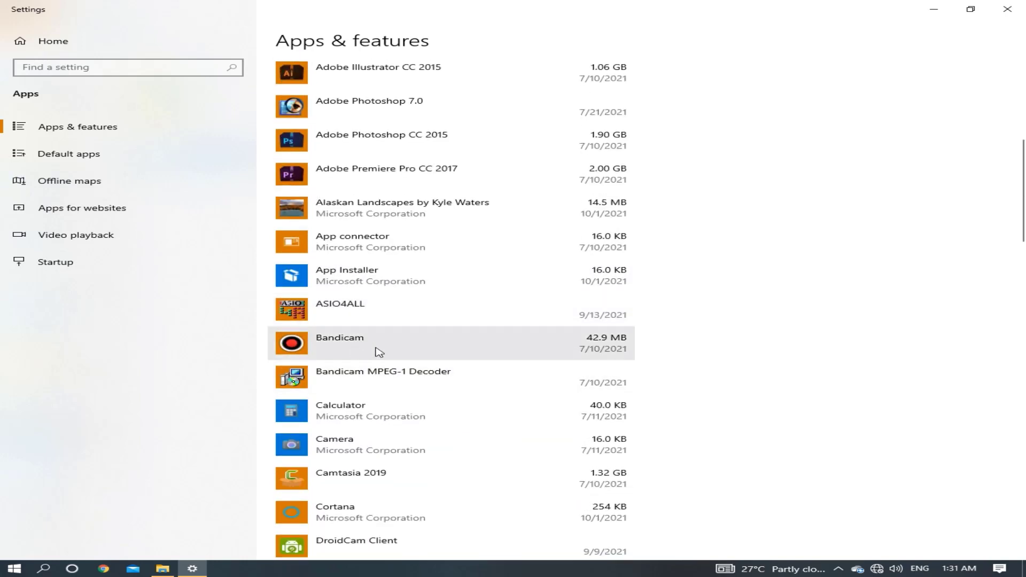
scroll(444, 352, down, 2)
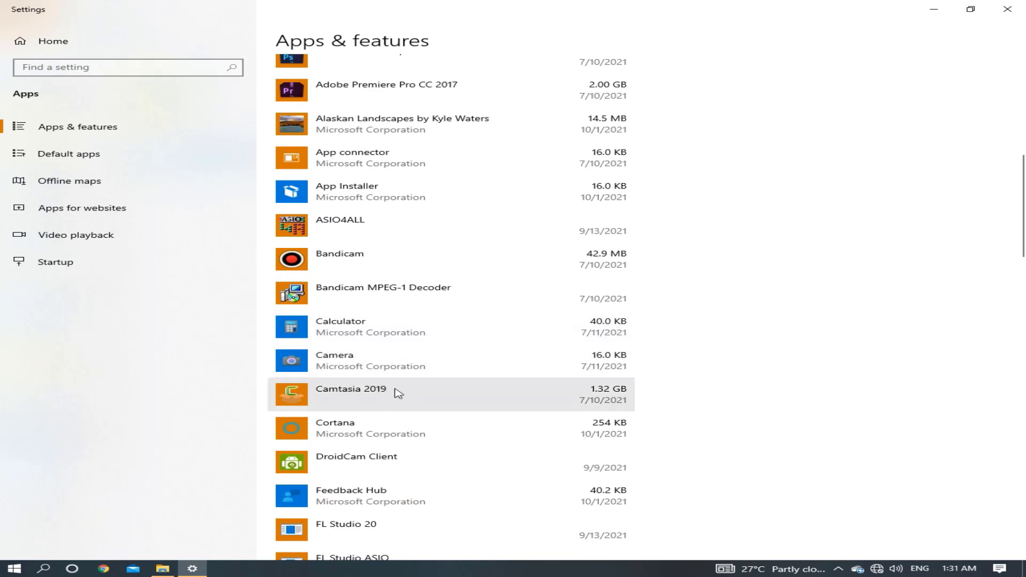
scroll(379, 476, down, 4)
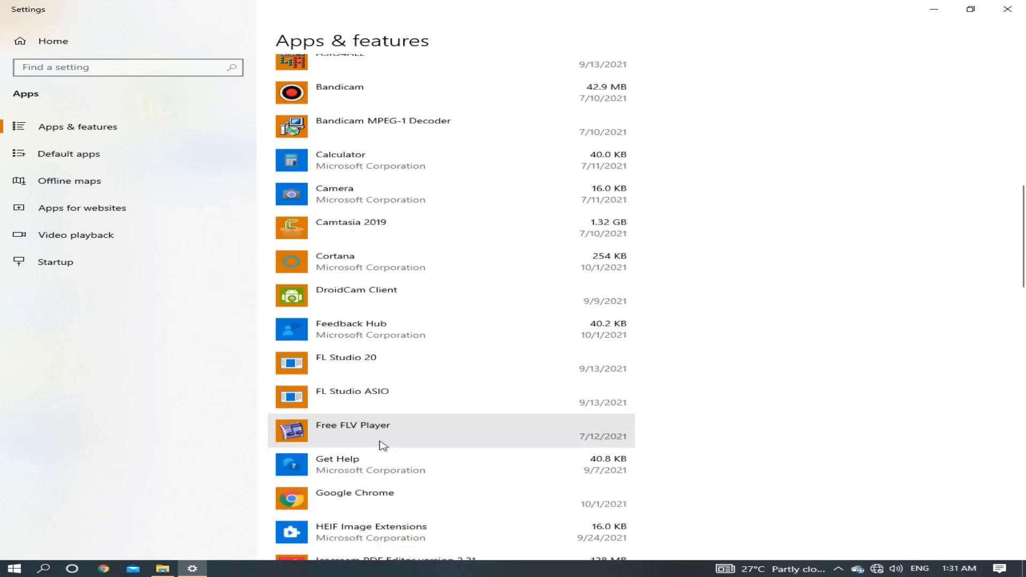
scroll(357, 407, down, 2)
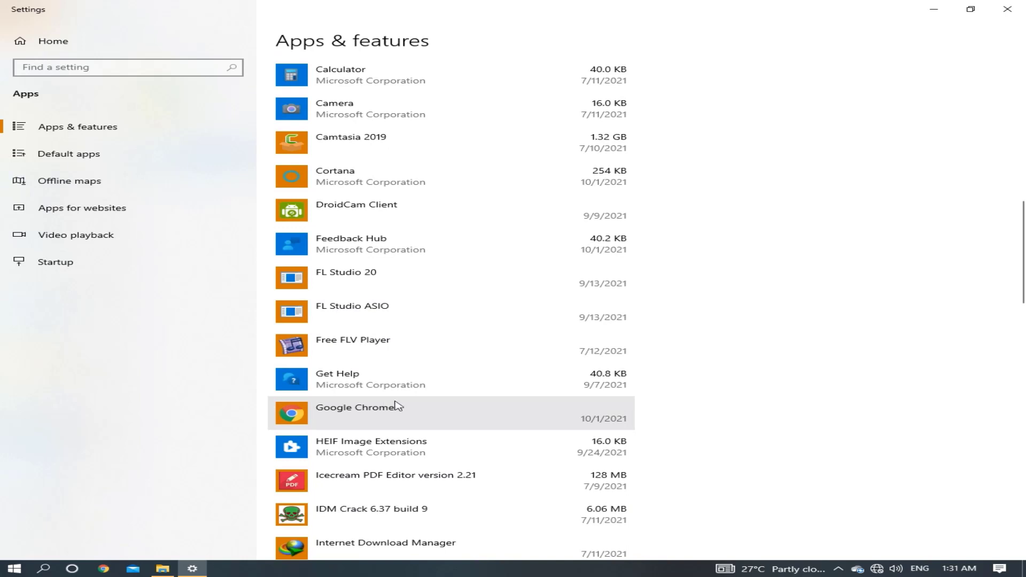
scroll(389, 406, down, 1)
scroll(390, 406, down, 2)
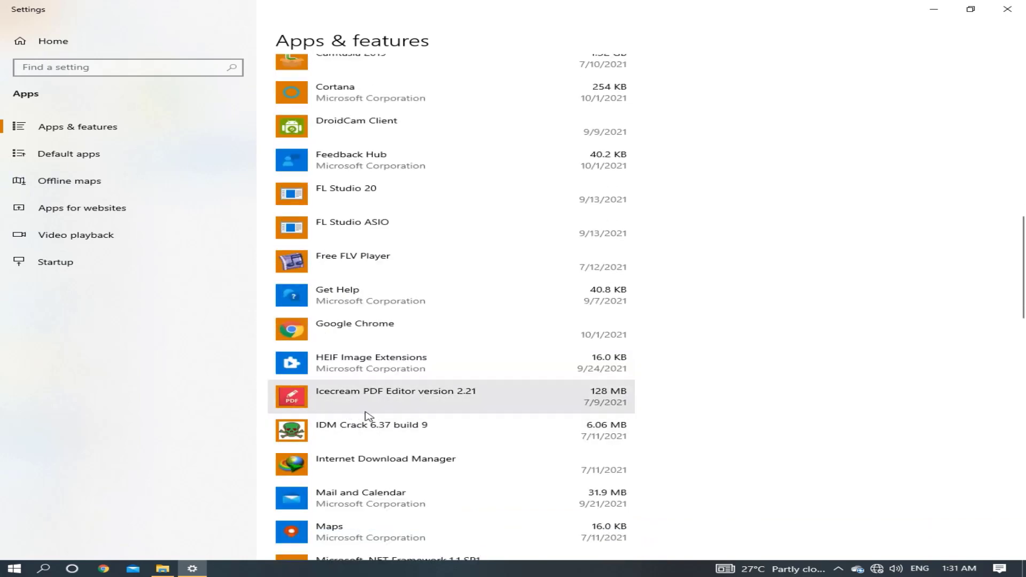
scroll(398, 393, down, 2)
scroll(374, 390, down, 3)
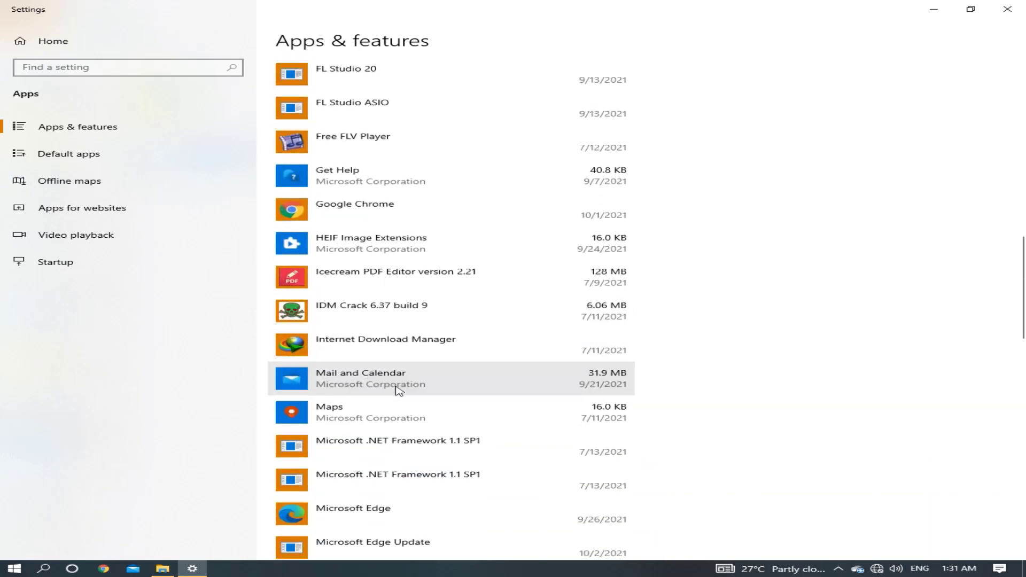
scroll(394, 389, down, 6)
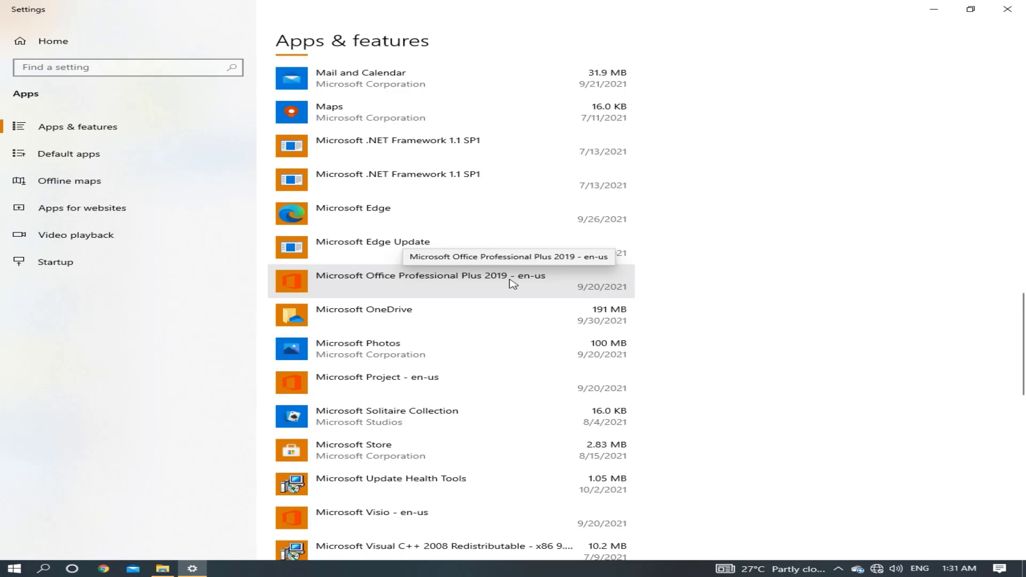
scroll(510, 283, down, 3)
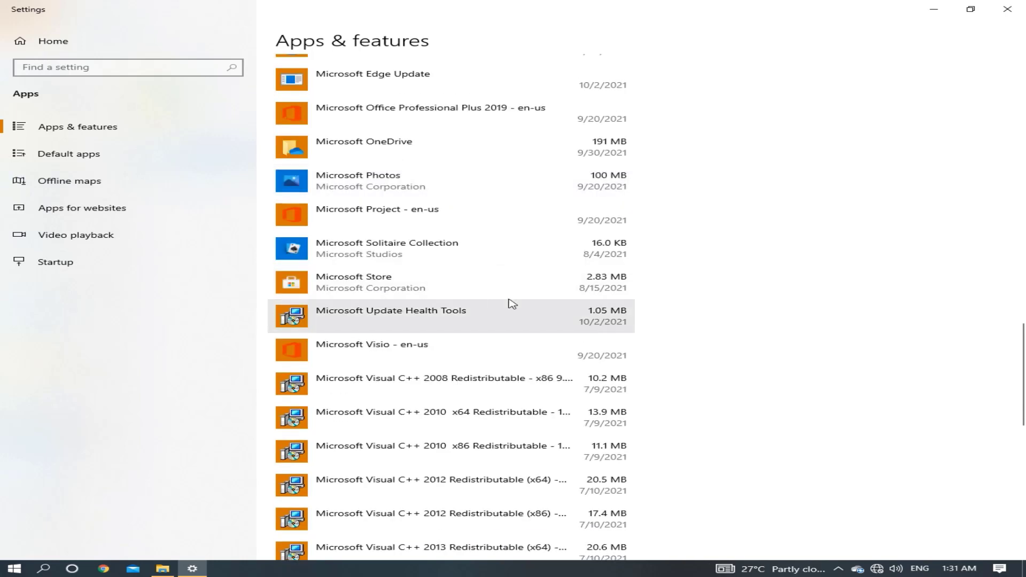
scroll(468, 300, down, 7)
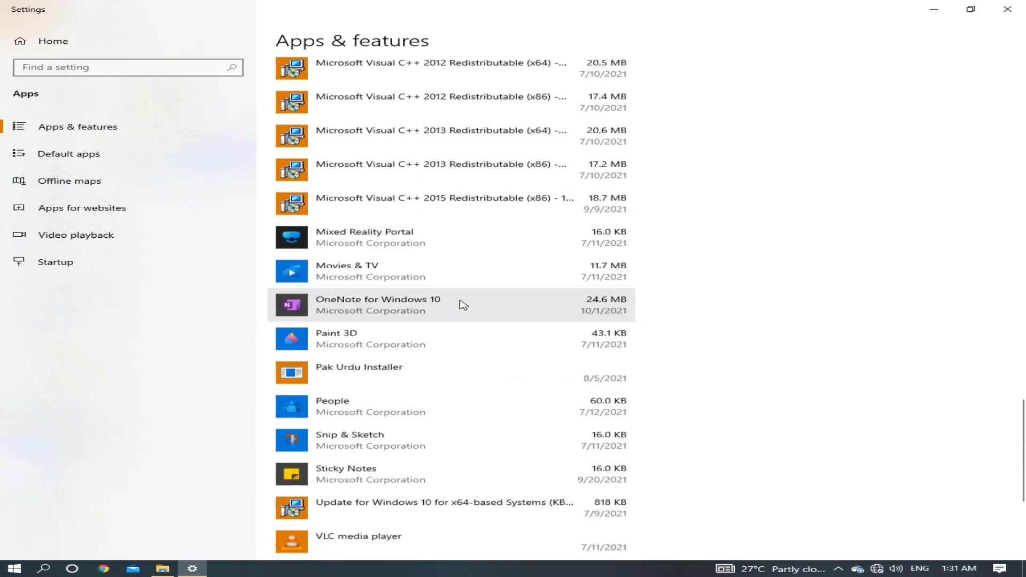
scroll(487, 372, down, 3)
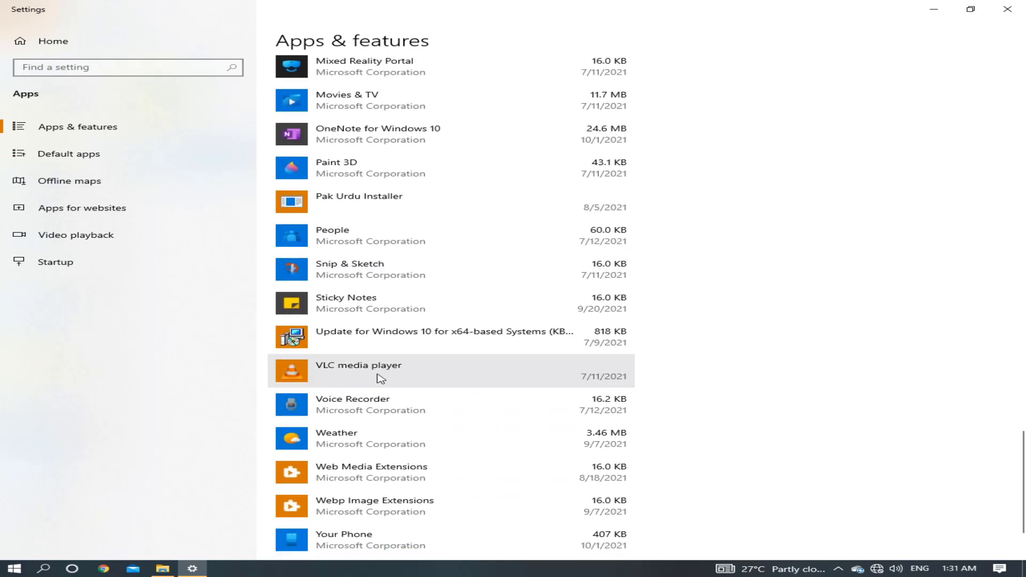
scroll(381, 378, down, 2)
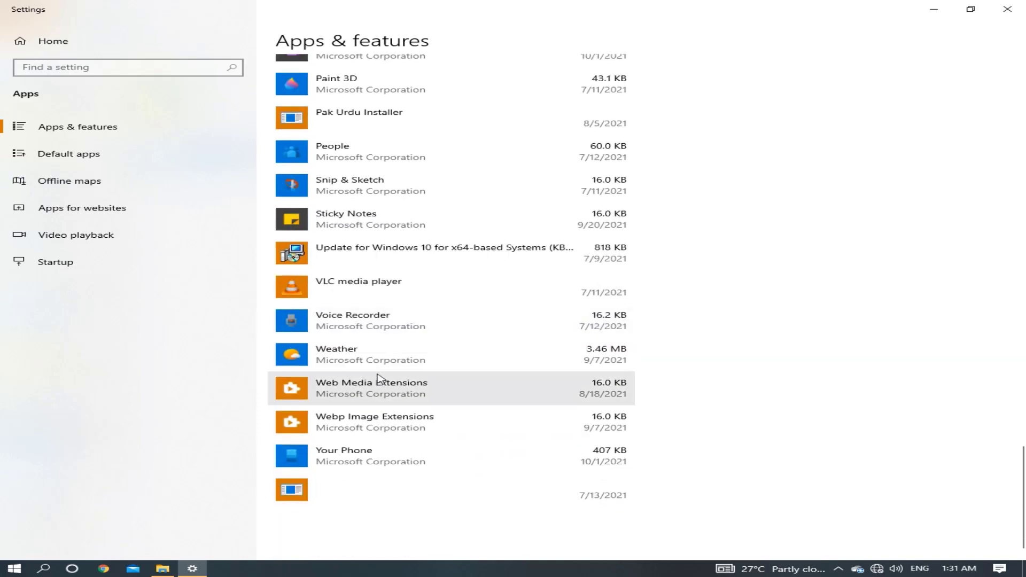
Step: Uninstall the Movies & TV app, including its related info, from the installed apps list
scroll(380, 378, up, 7)
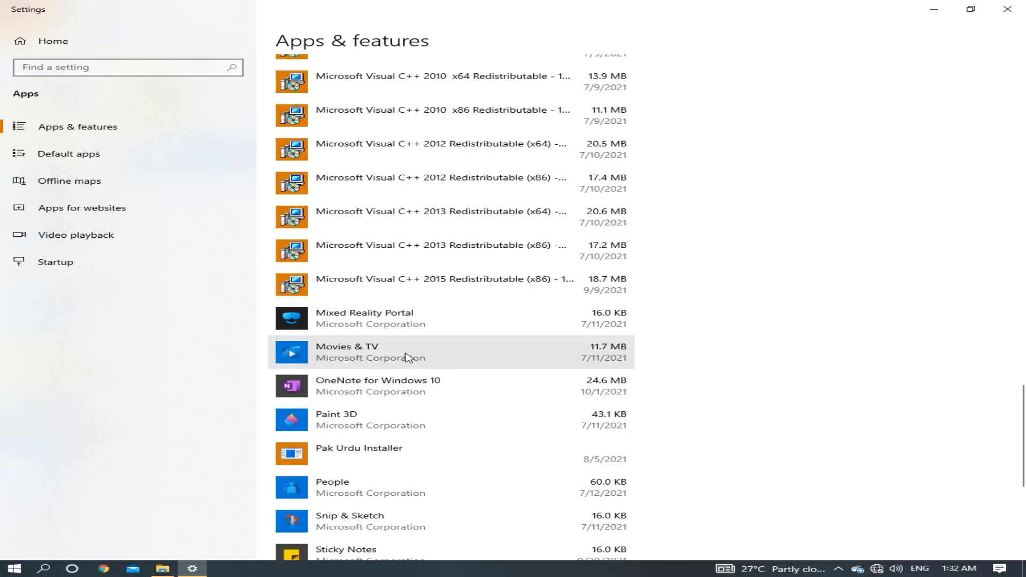
click(407, 357)
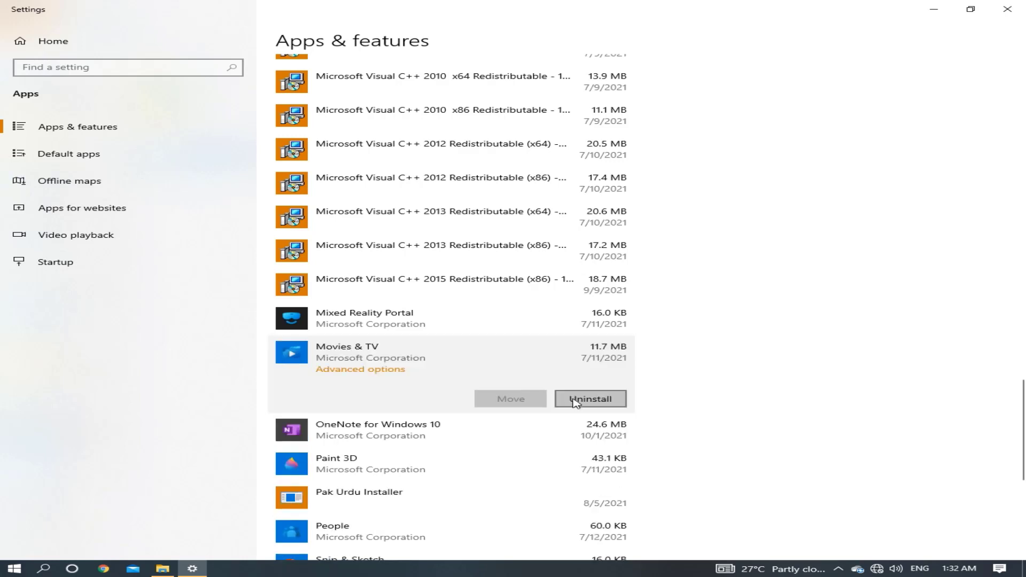
click(576, 400)
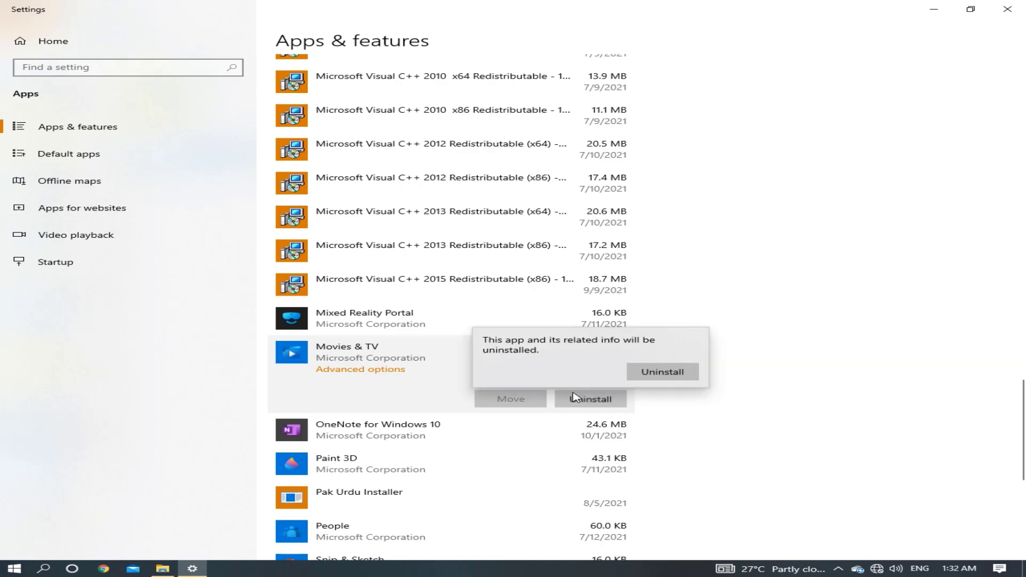
click(662, 373)
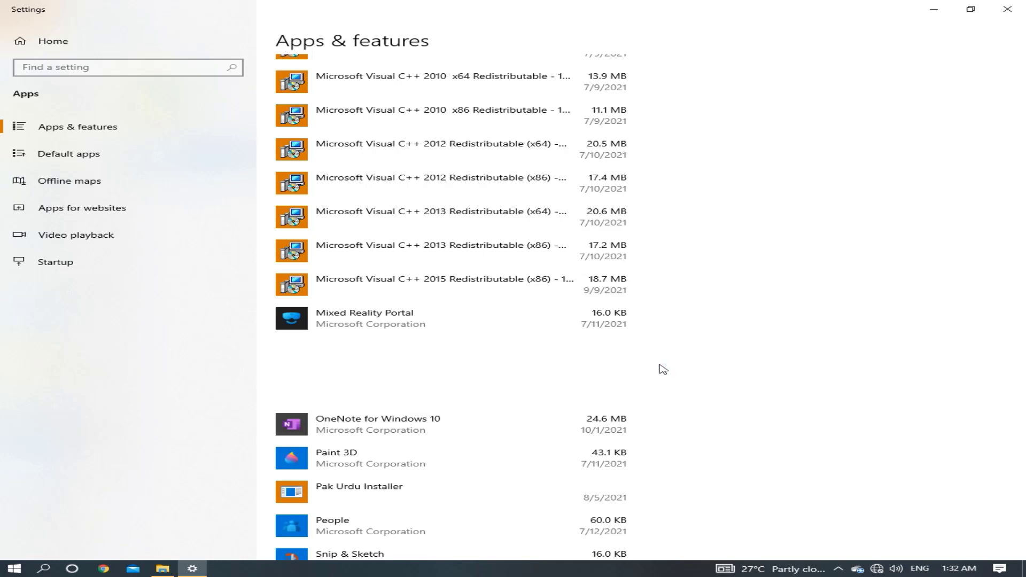
Step: Uninstall the OneNote for Windows 10 app from the installed apps list and confirm its removal
click(448, 367)
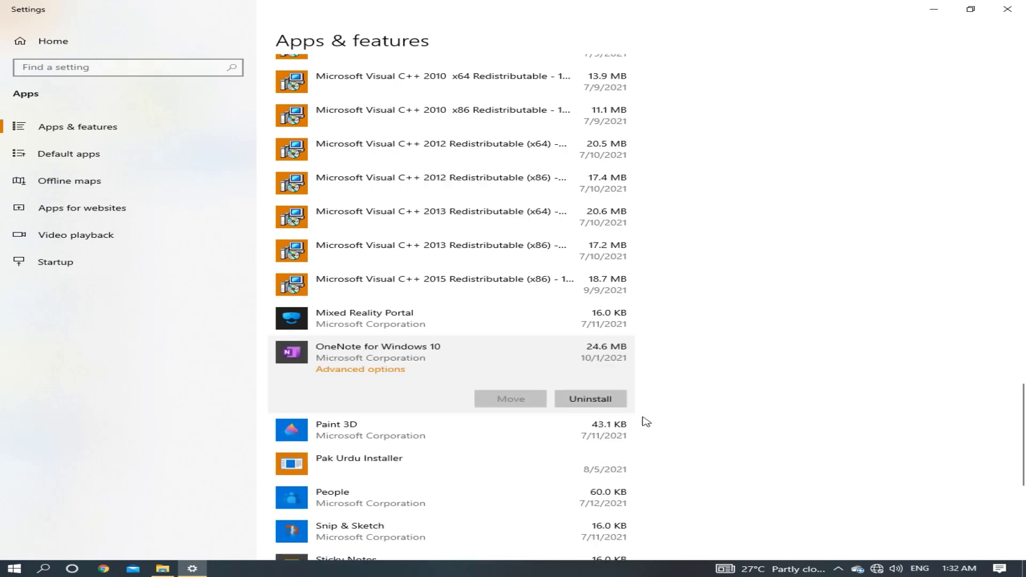
click(590, 401)
click(667, 376)
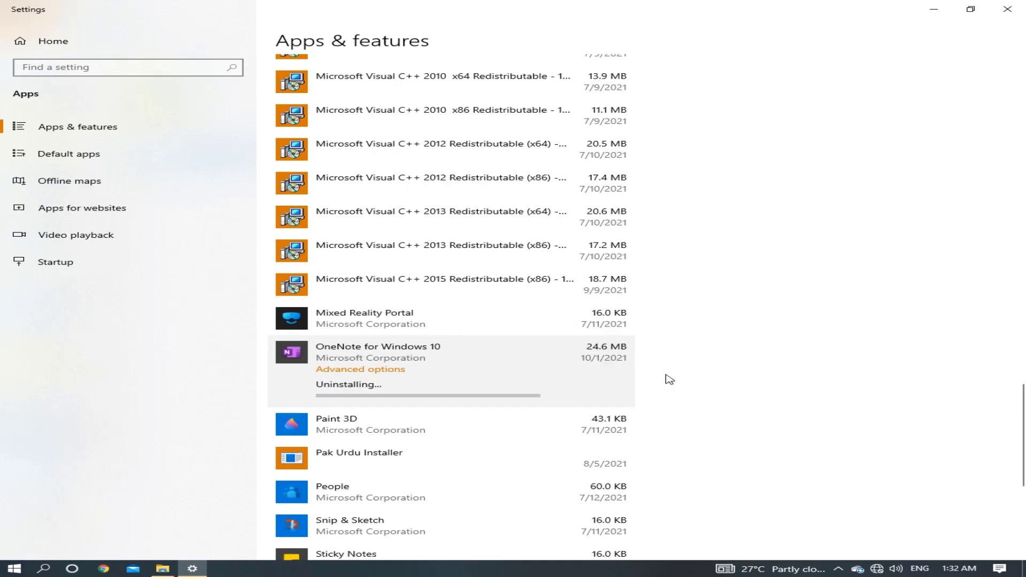